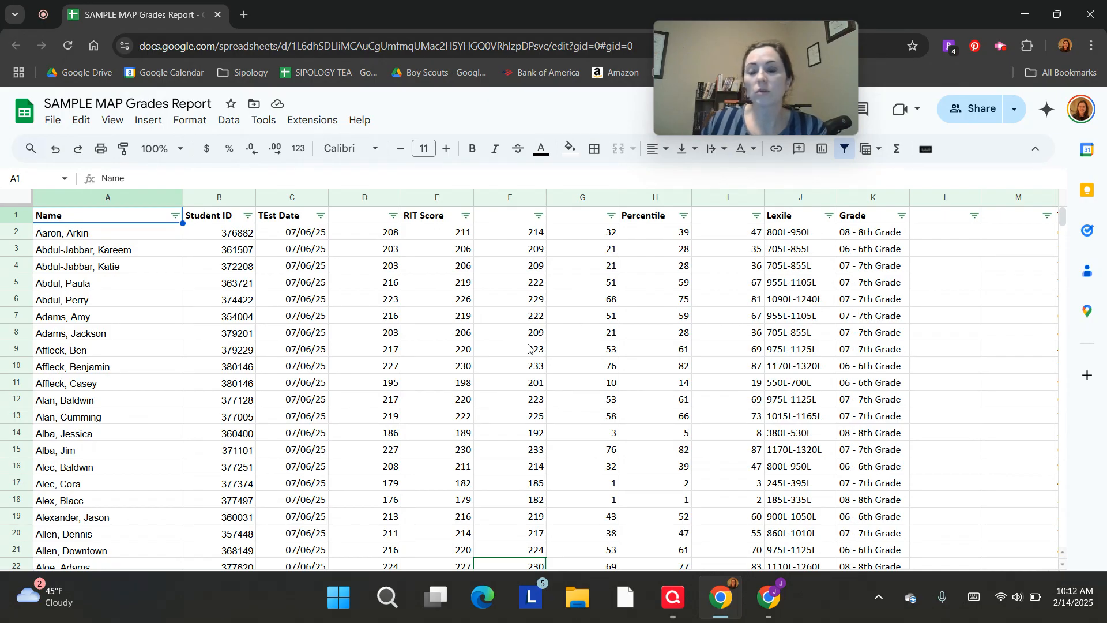
# Step: Create a pivot table on a new sheet from all the data in Sheet1
pyautogui.click(13, 202)
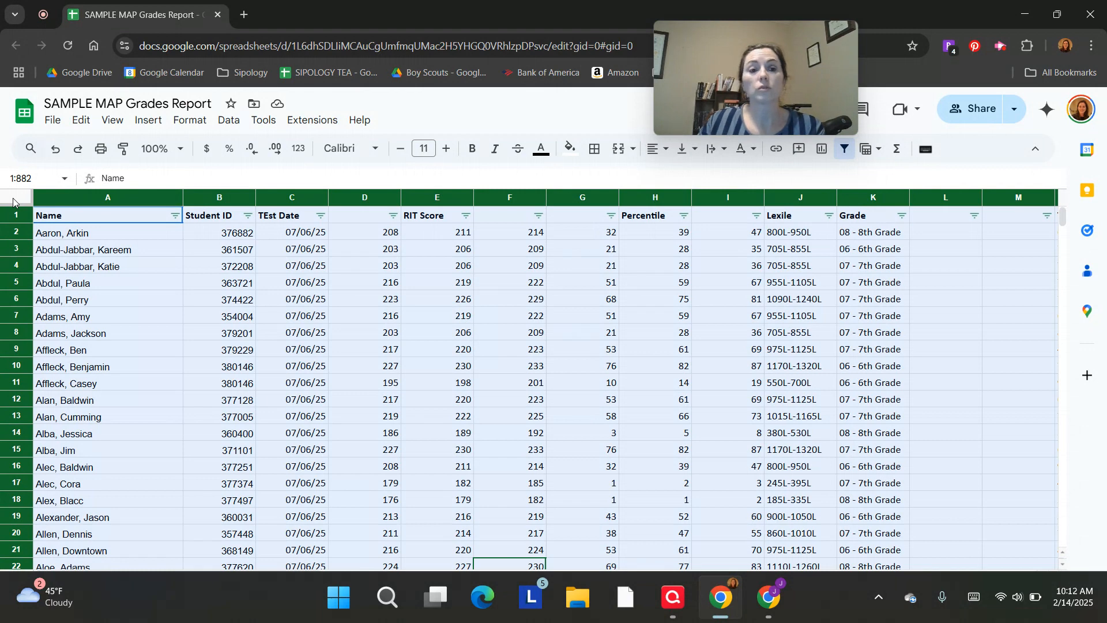
pyautogui.click(148, 121)
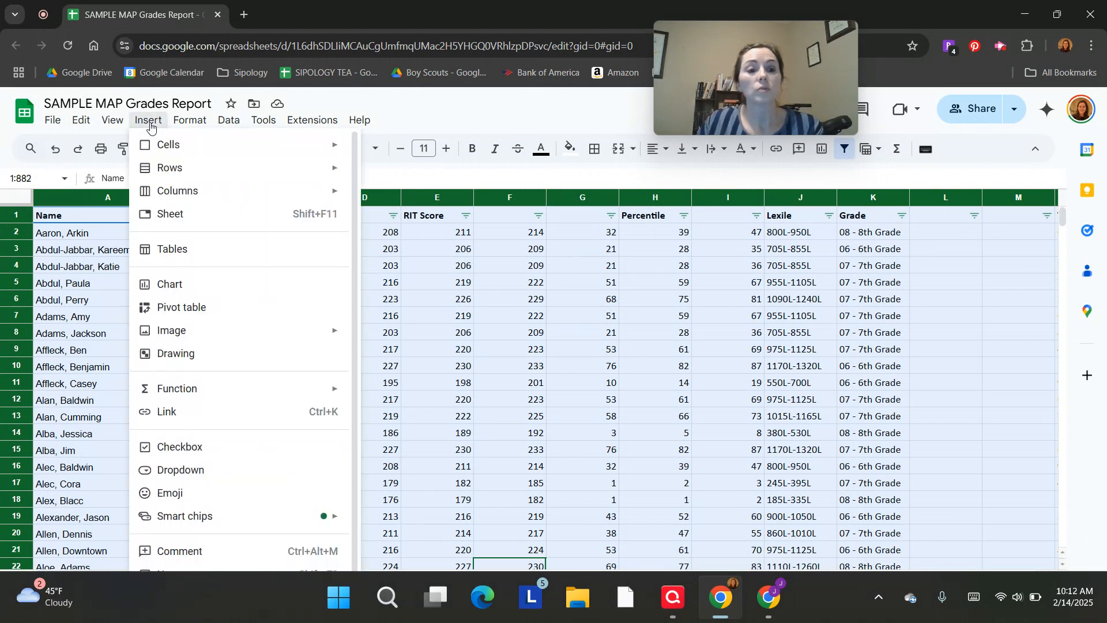
pyautogui.click(194, 319)
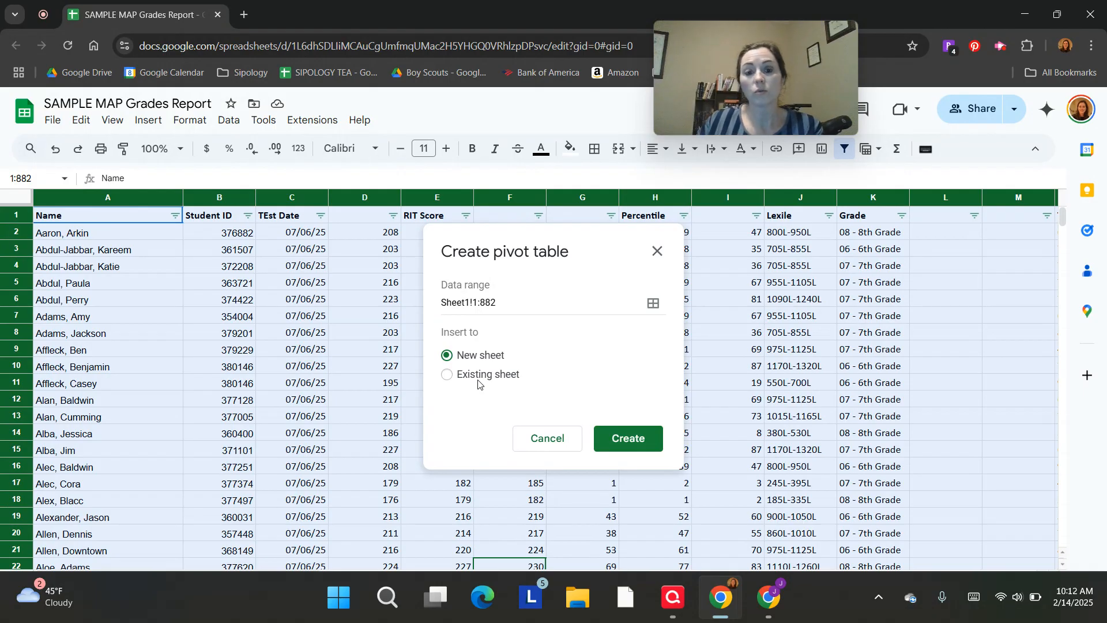
pyautogui.click(628, 438)
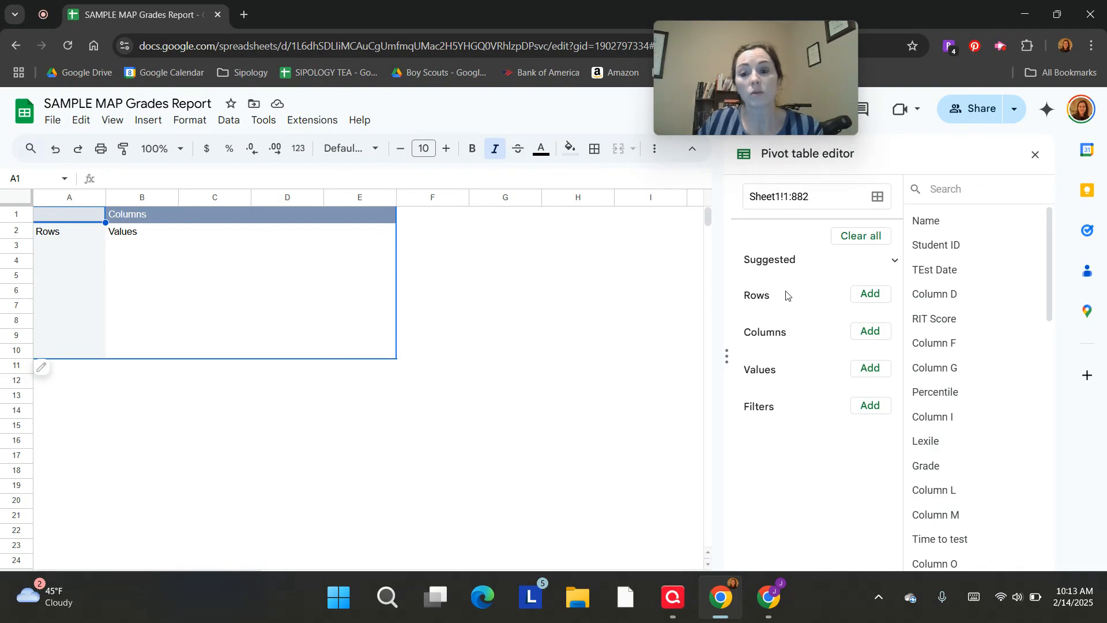
# Step: Add Percentile as the pivot table's row field and Grade as its column field
pyautogui.click(887, 299)
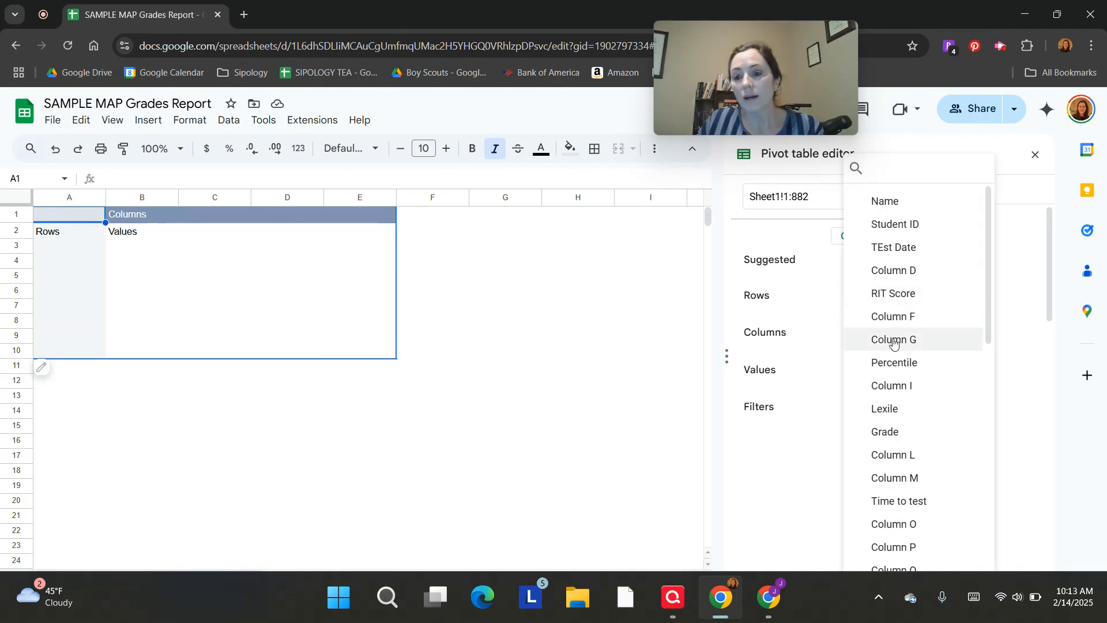
pyautogui.click(895, 365)
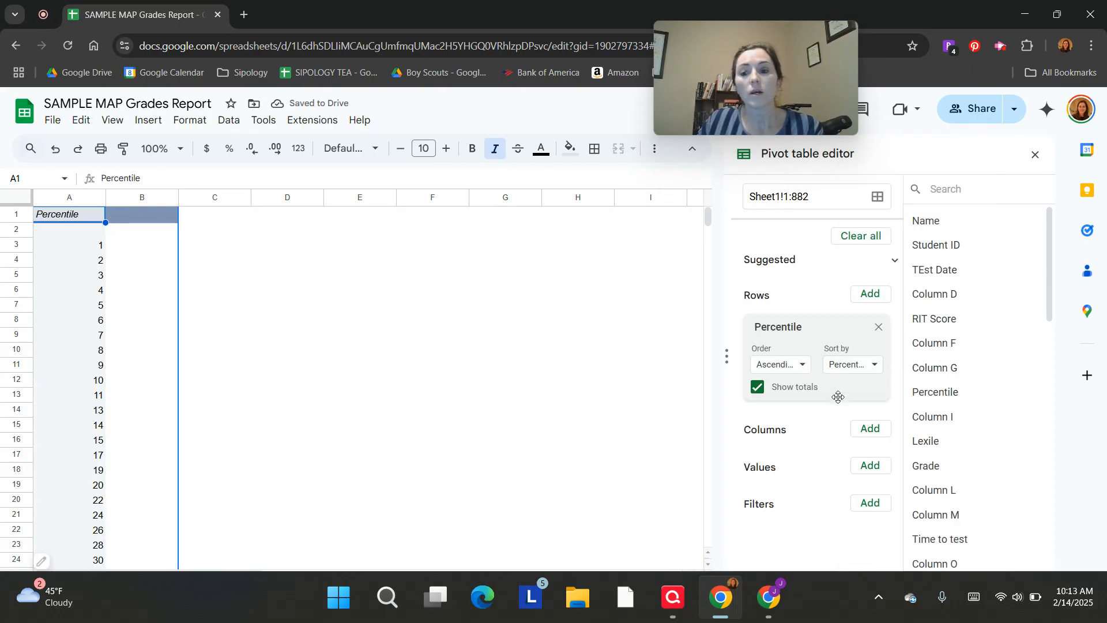
pyautogui.click(870, 434)
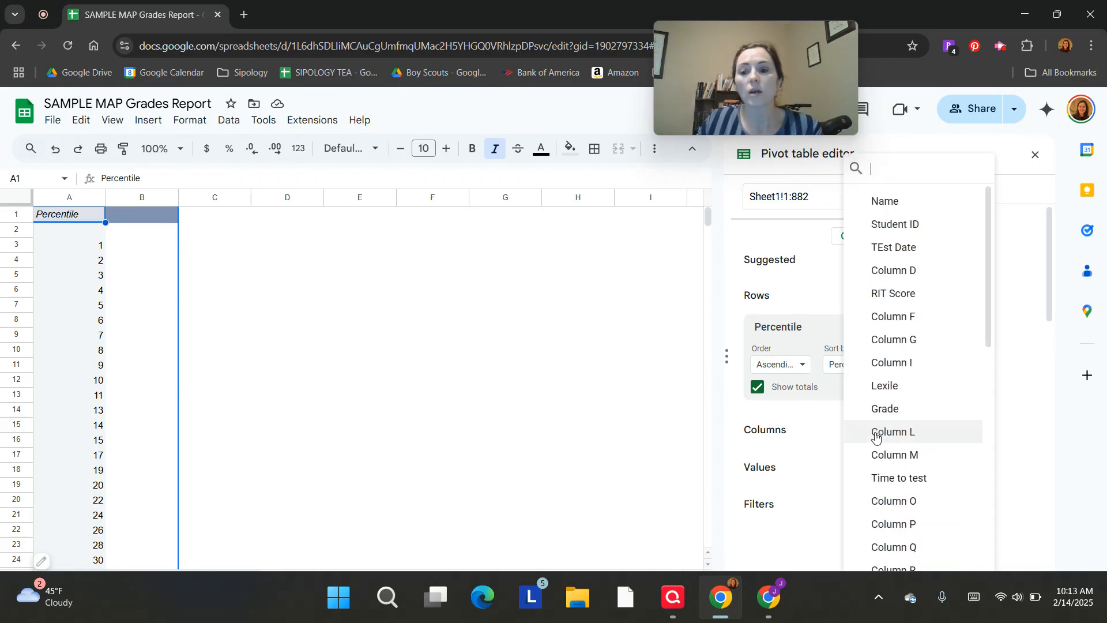
pyautogui.click(892, 410)
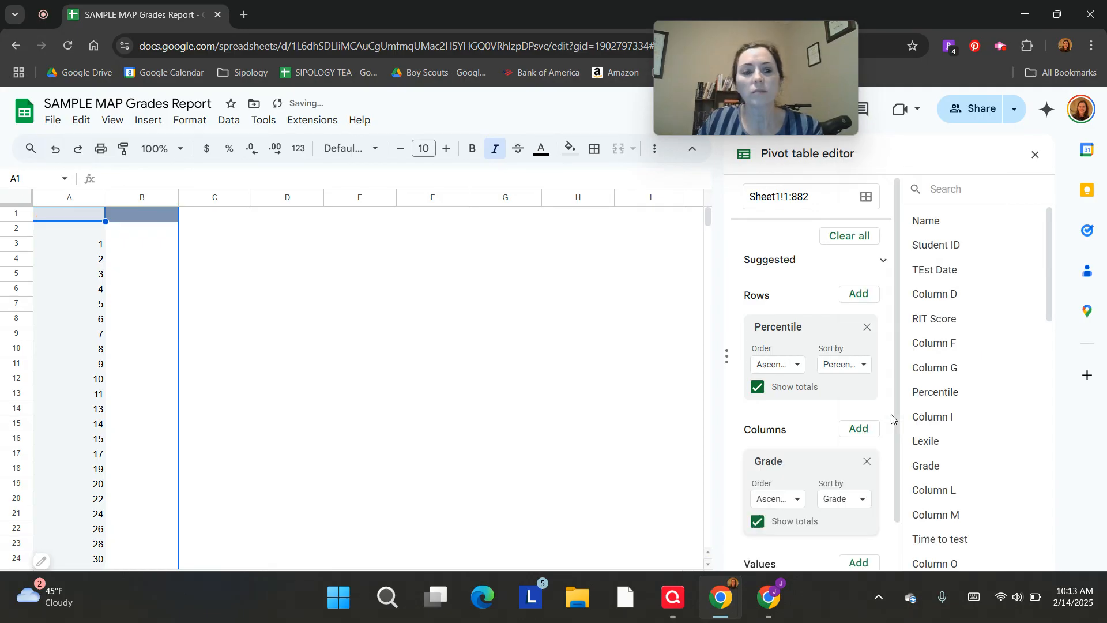
# Step: Add Grade as the pivot table's value field
pyautogui.scroll(-1, 891, 418)
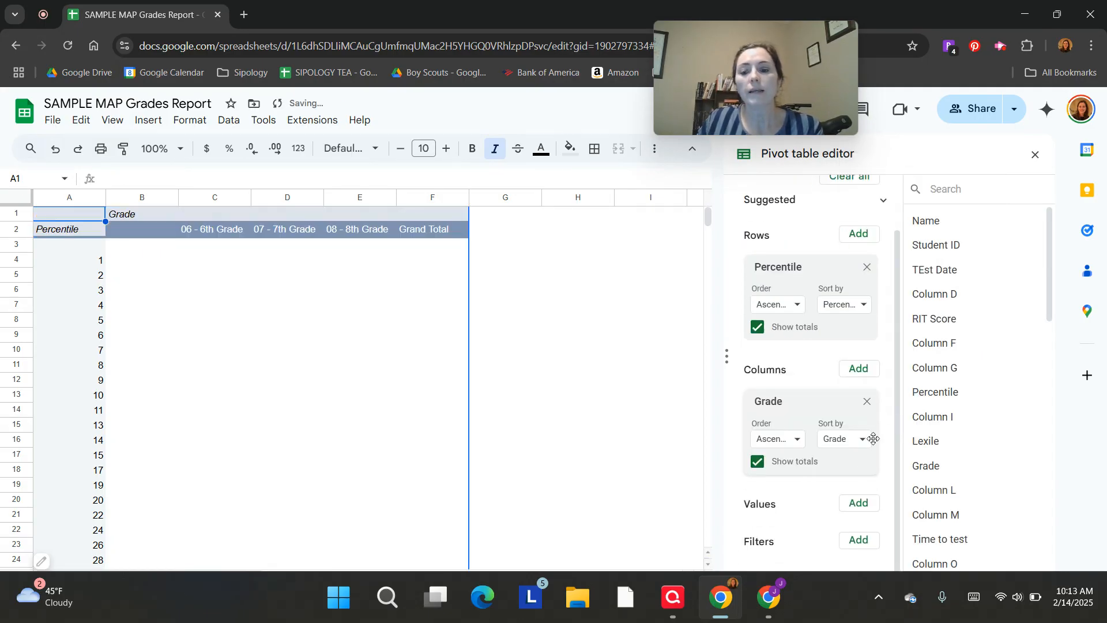
pyautogui.click(862, 504)
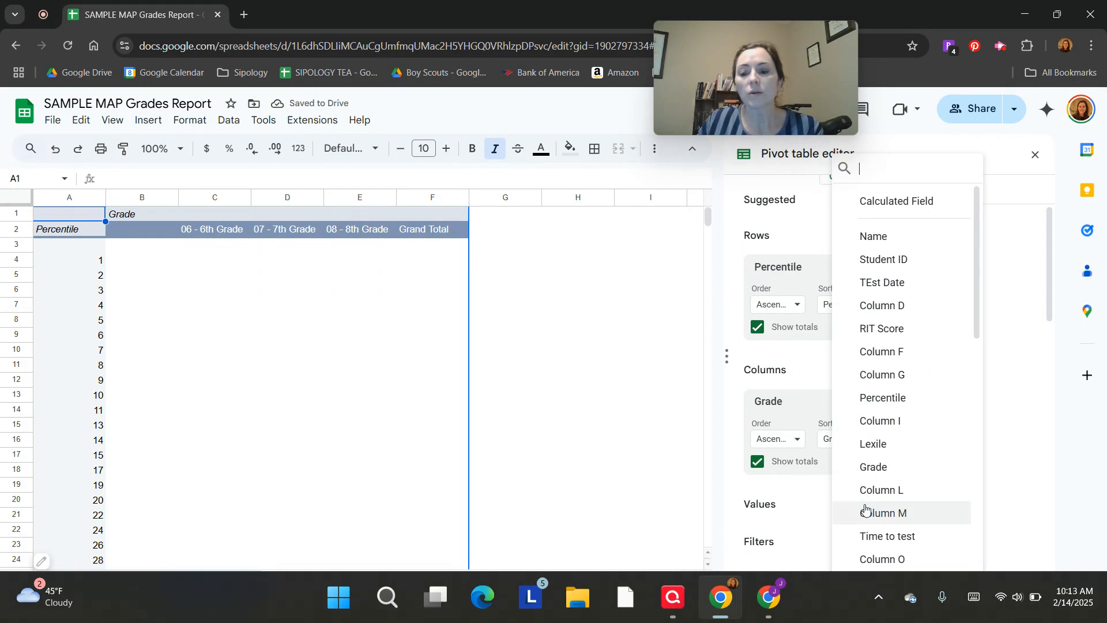
pyautogui.click(888, 468)
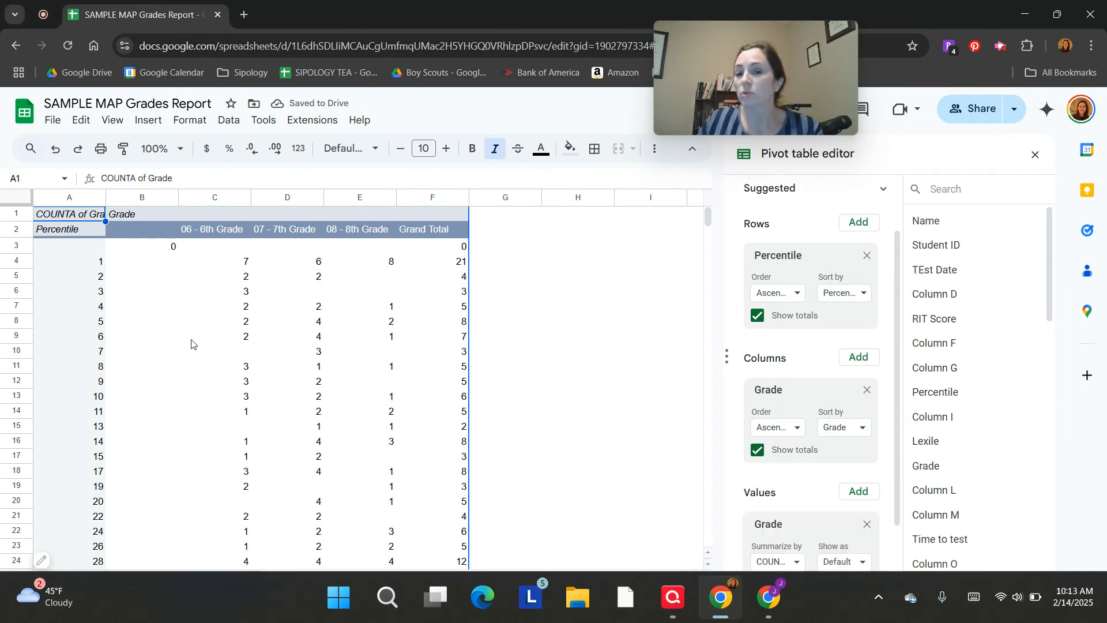
# Step: Hide the blank-grade column B and the blank-percentile row 3 of the pivot table
pyautogui.click(138, 197)
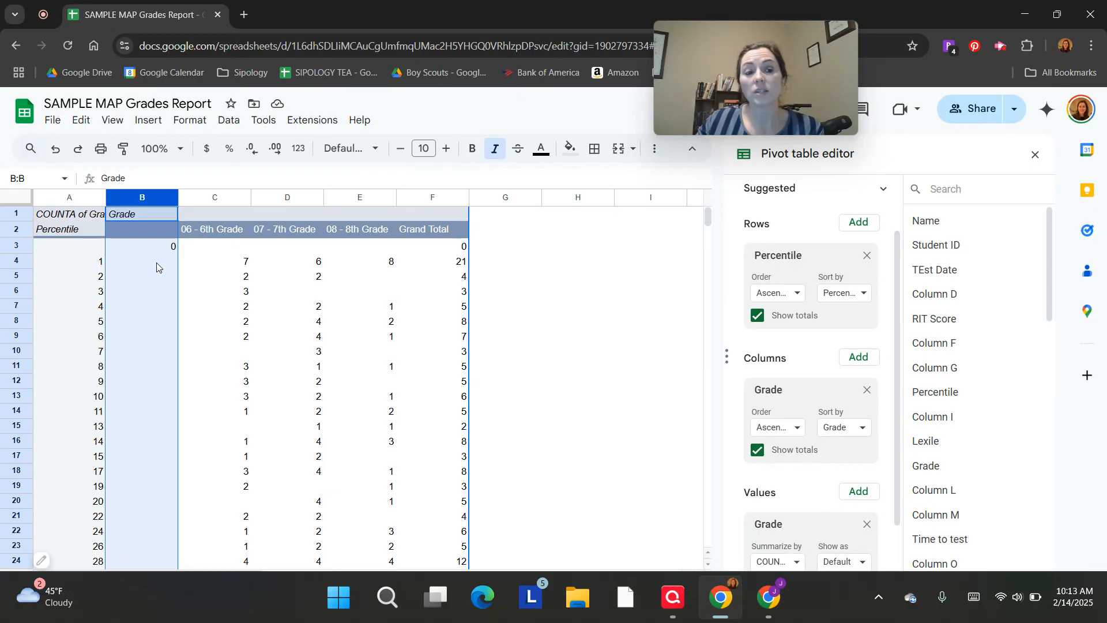
pyautogui.rightClick(148, 195)
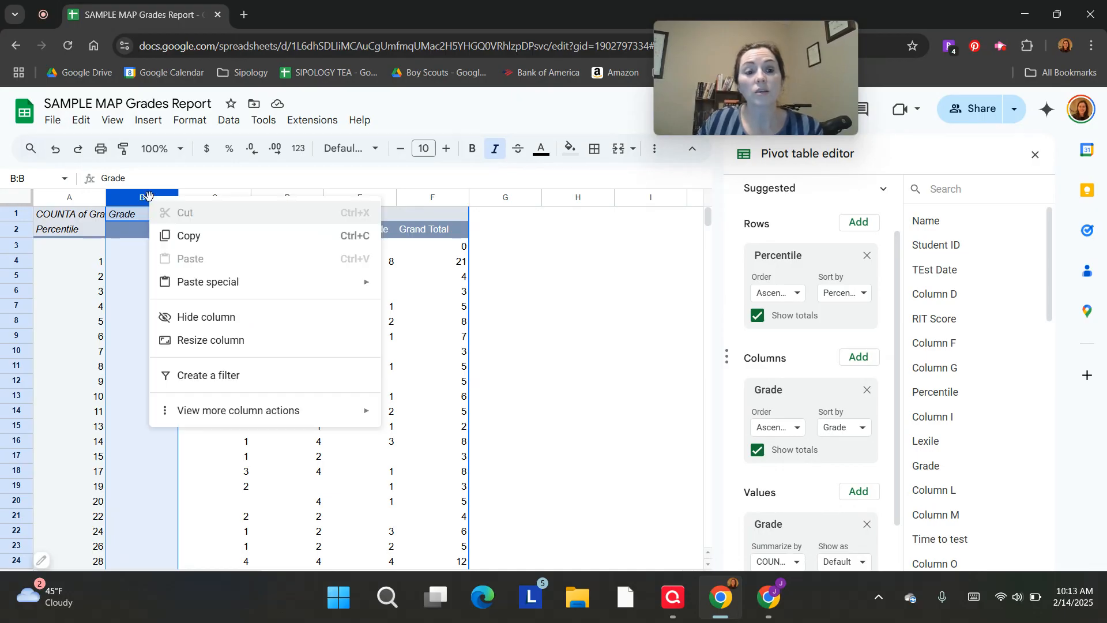
pyautogui.click(193, 316)
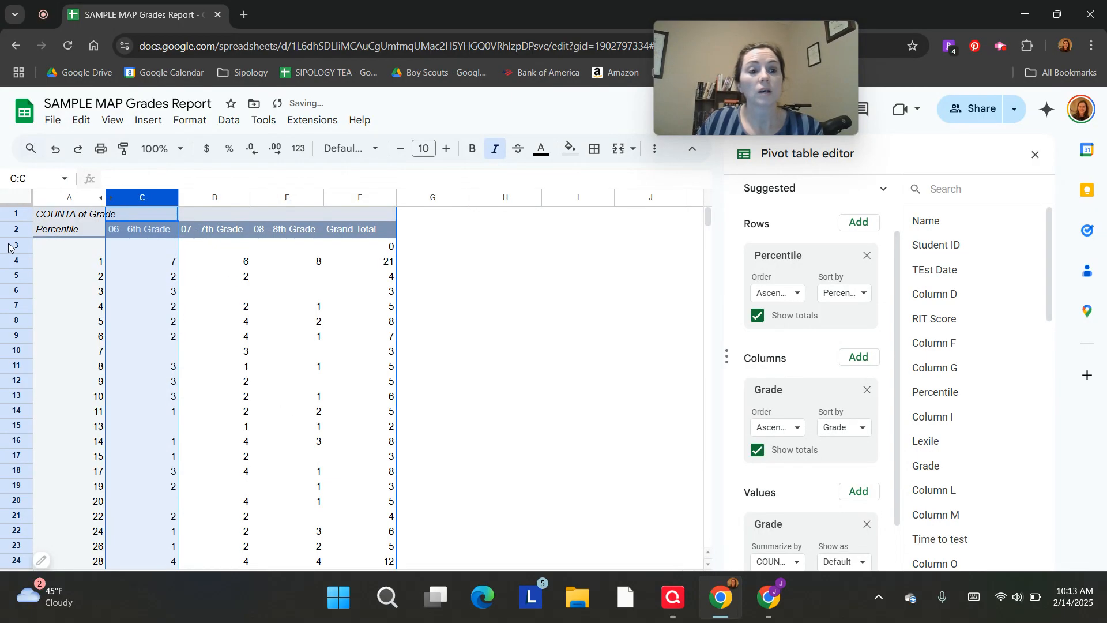
pyautogui.click(12, 246)
pyautogui.rightClick(11, 246)
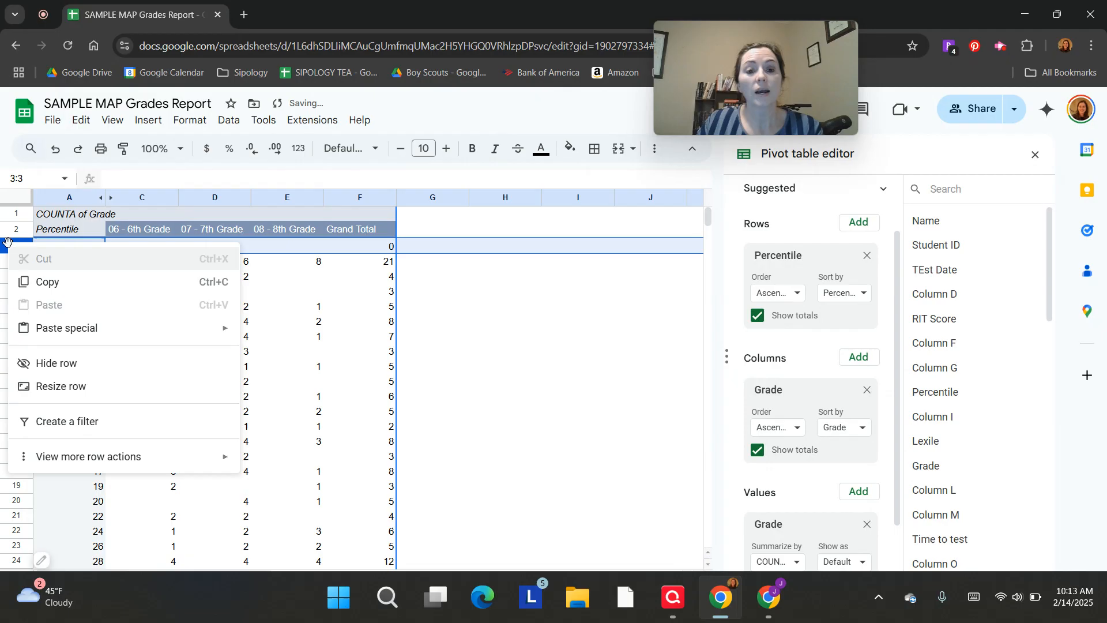
pyautogui.click(57, 364)
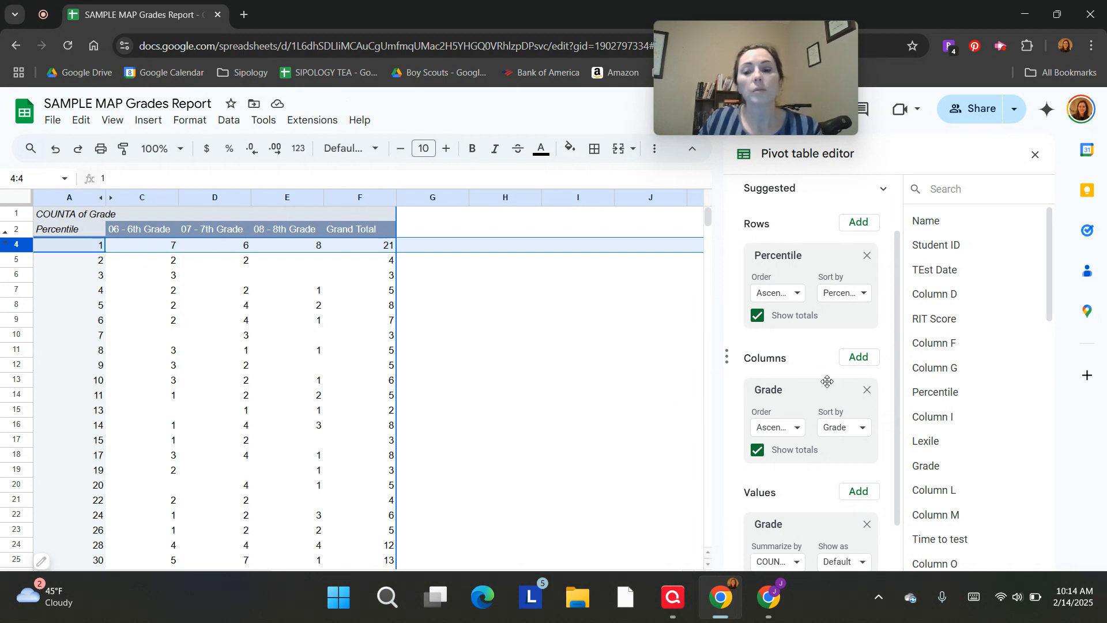
# Step: Show the Grade values as % of row and review the percentages down to the Grand Total row
pyautogui.scroll(-1, 828, 373)
pyautogui.click(846, 500)
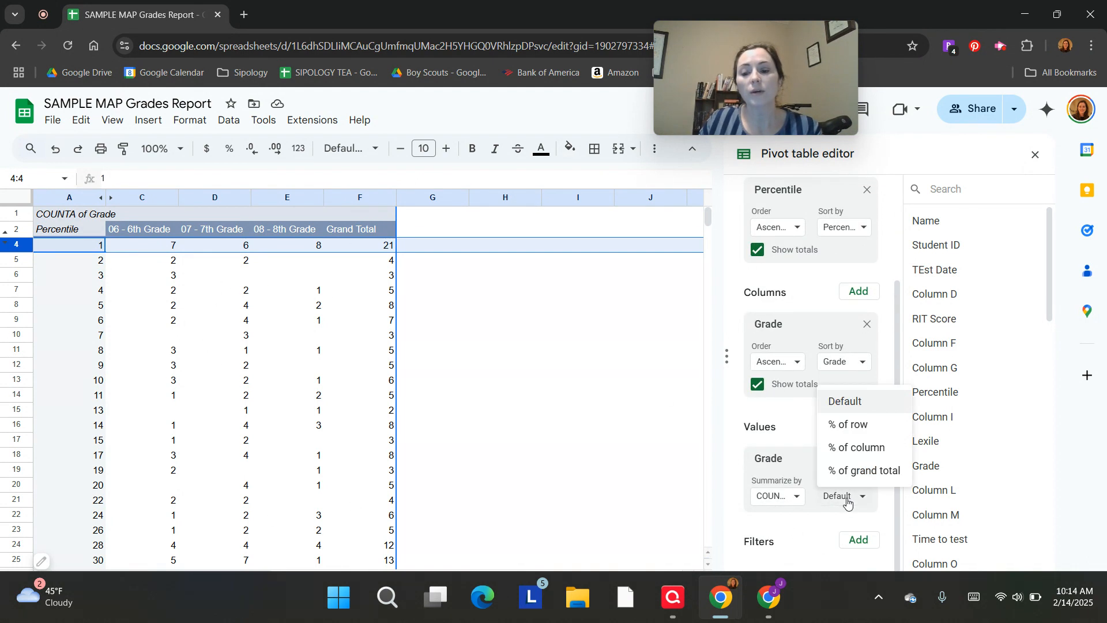
pyautogui.click(851, 425)
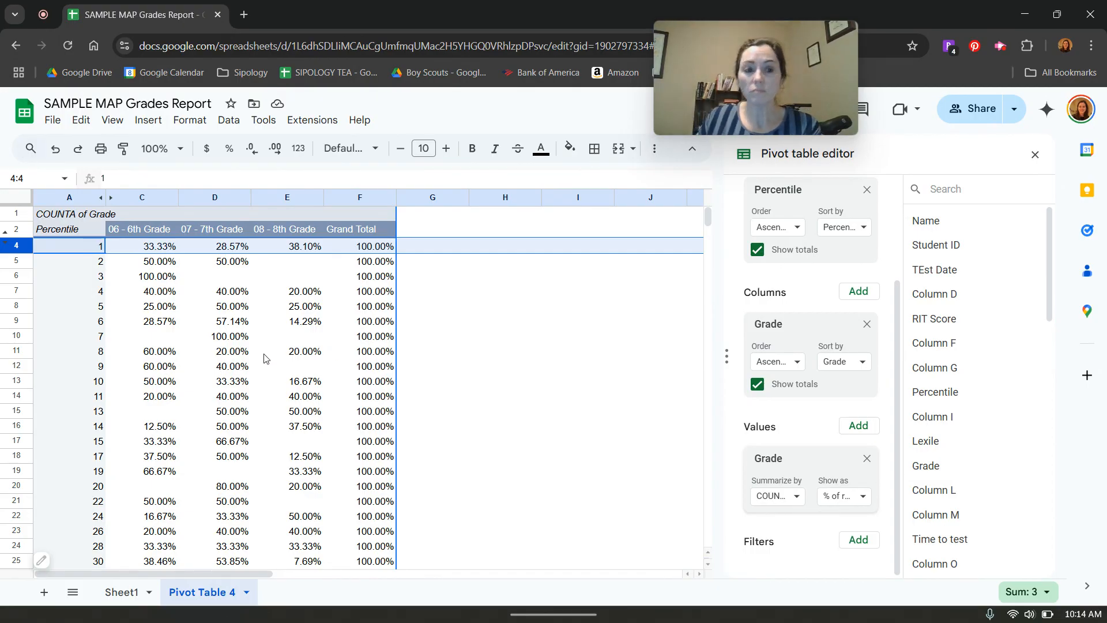
pyautogui.scroll(-7, 136, 461)
pyautogui.scroll(-4, 139, 461)
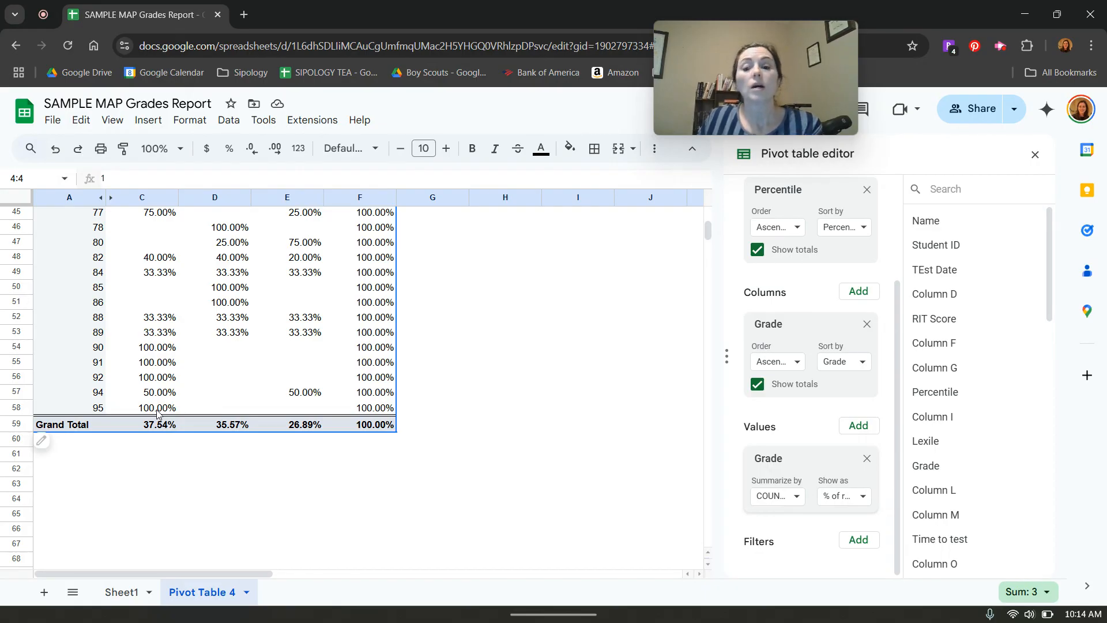
# Step: Show the Grade values as % of column and review each grade's percentages down to the Grand Total row
pyautogui.click(837, 499)
pyautogui.click(855, 452)
pyautogui.scroll(10, 323, 404)
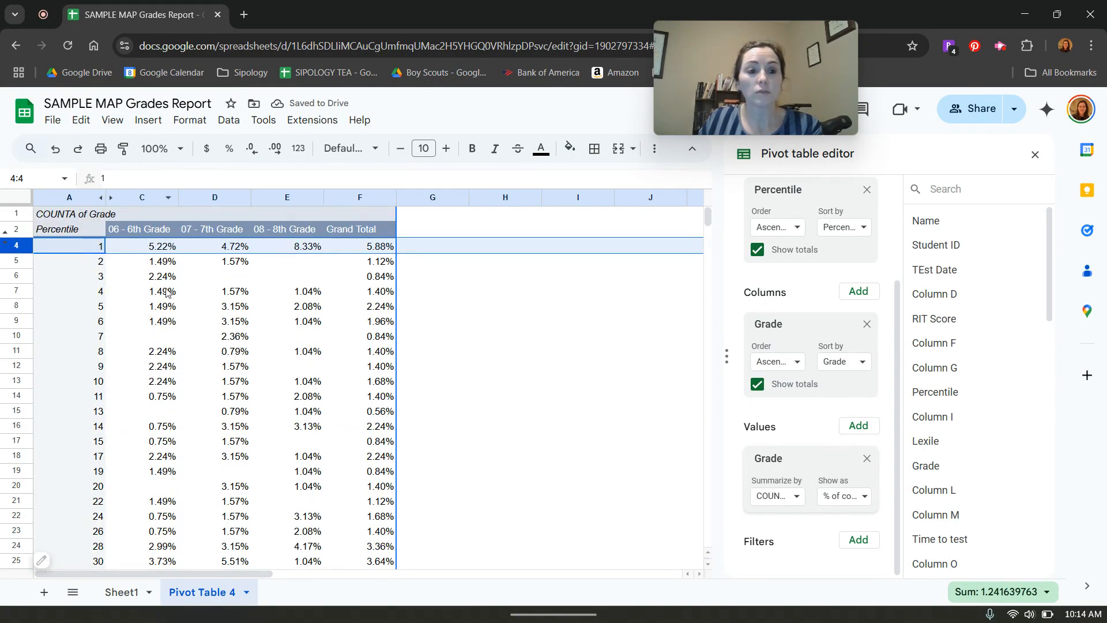
pyautogui.scroll(-10, 162, 249)
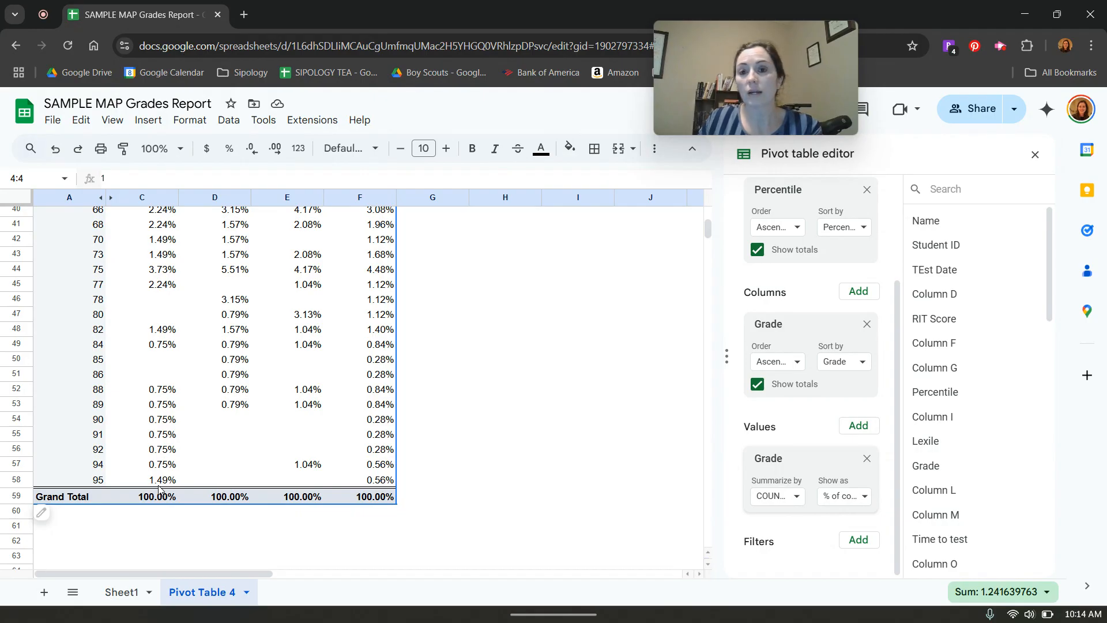
pyautogui.scroll(10, 159, 489)
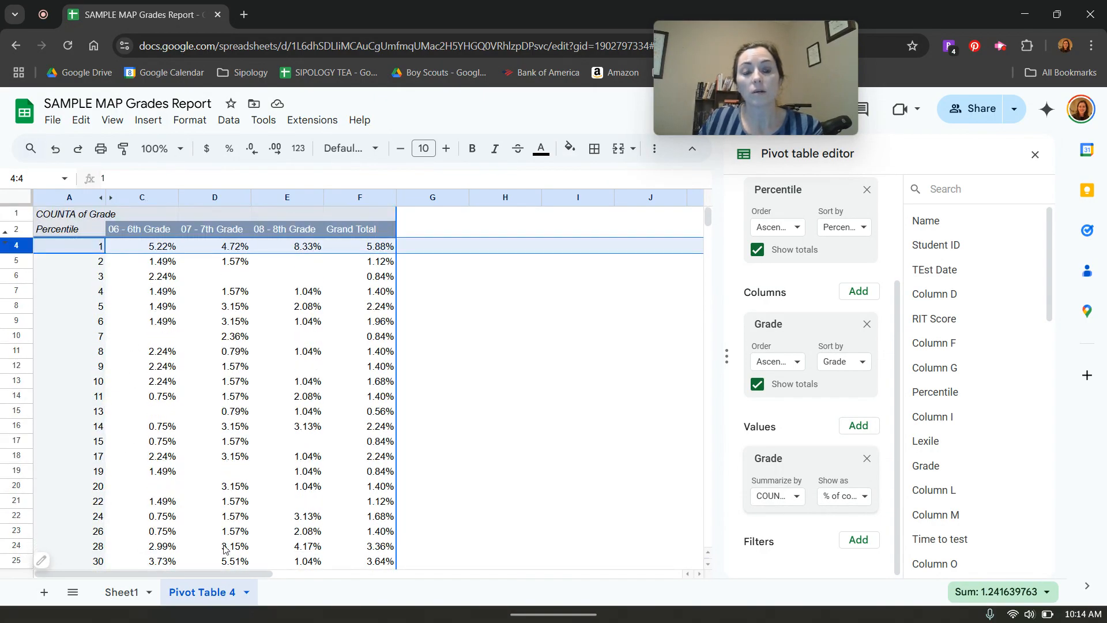
# Step: Show the Grade values as % of grand total, and switch them back to % of column
pyautogui.click(852, 501)
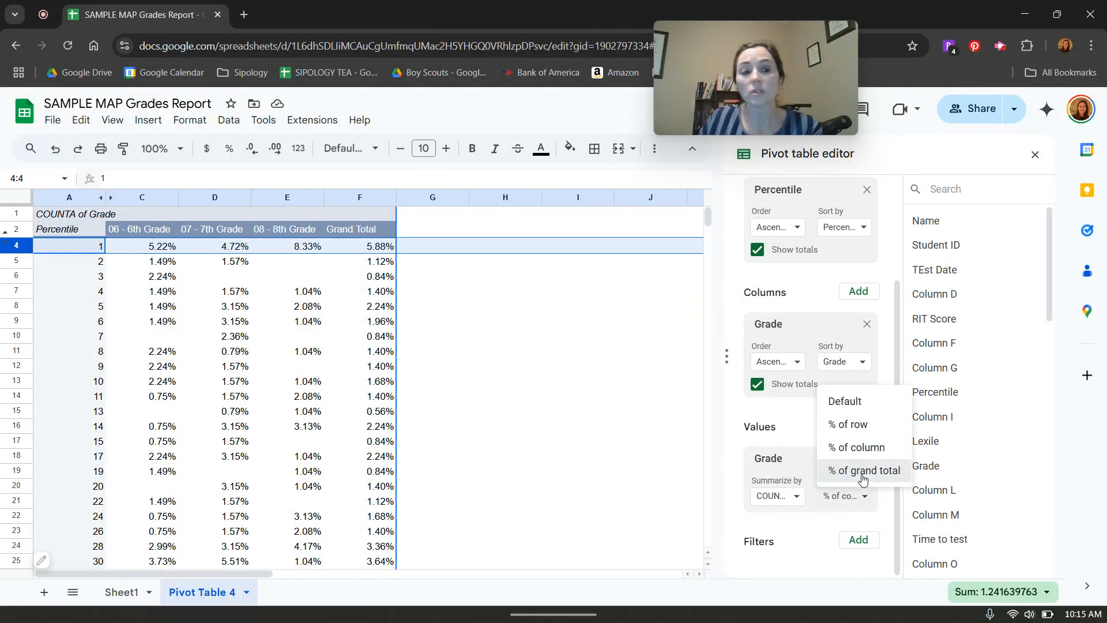
pyautogui.click(862, 471)
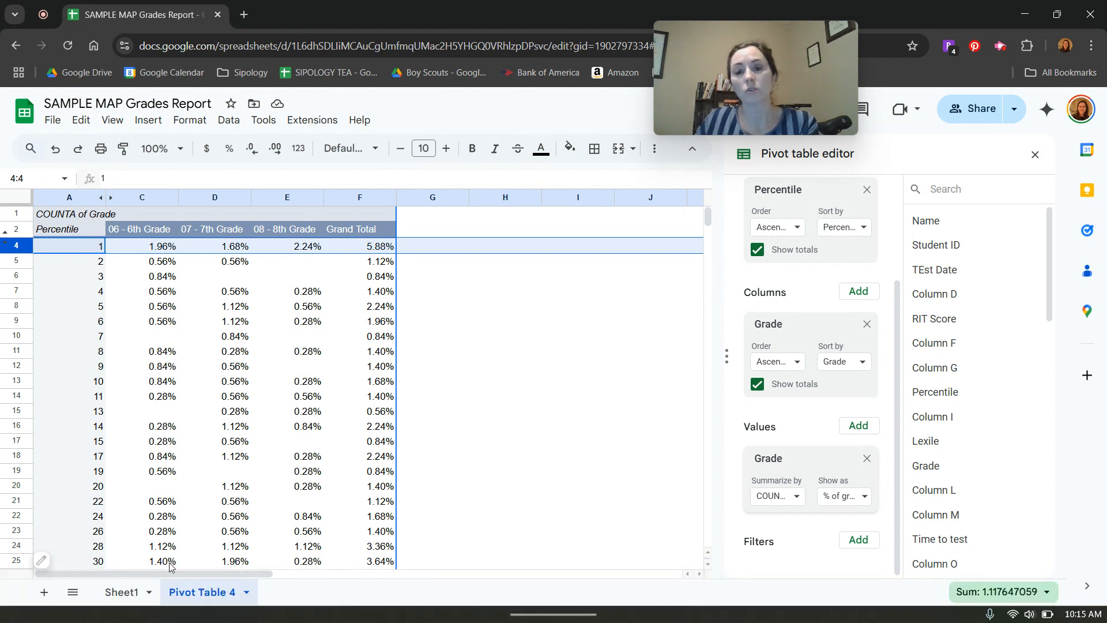
pyautogui.click(858, 497)
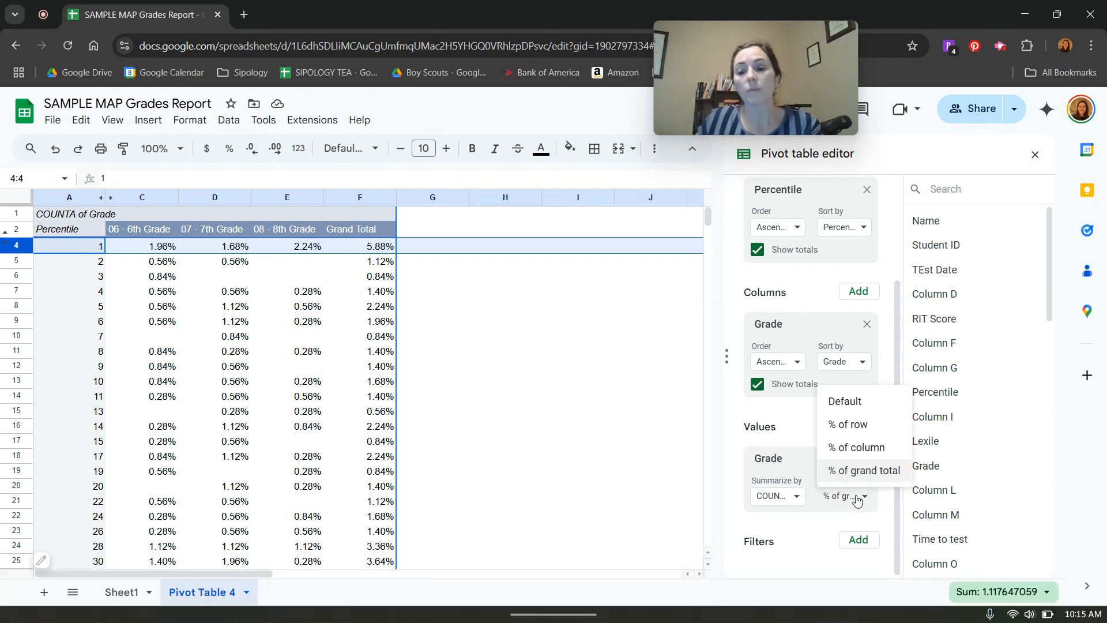
pyautogui.click(855, 449)
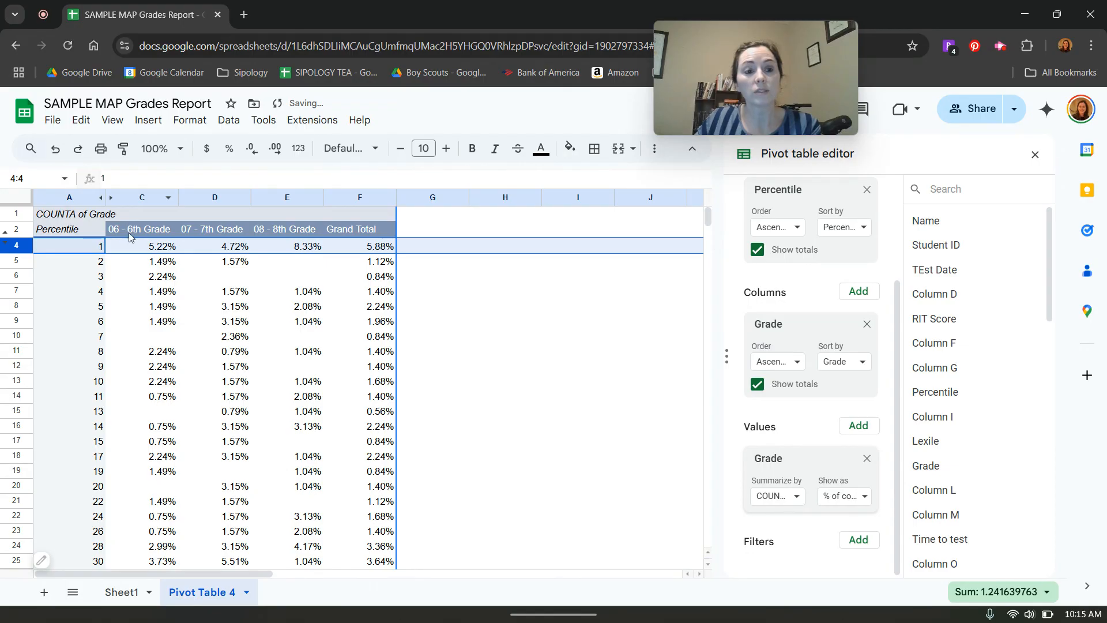
# Step: Set the Grade values to display as % of row
pyautogui.click(857, 497)
pyautogui.click(846, 425)
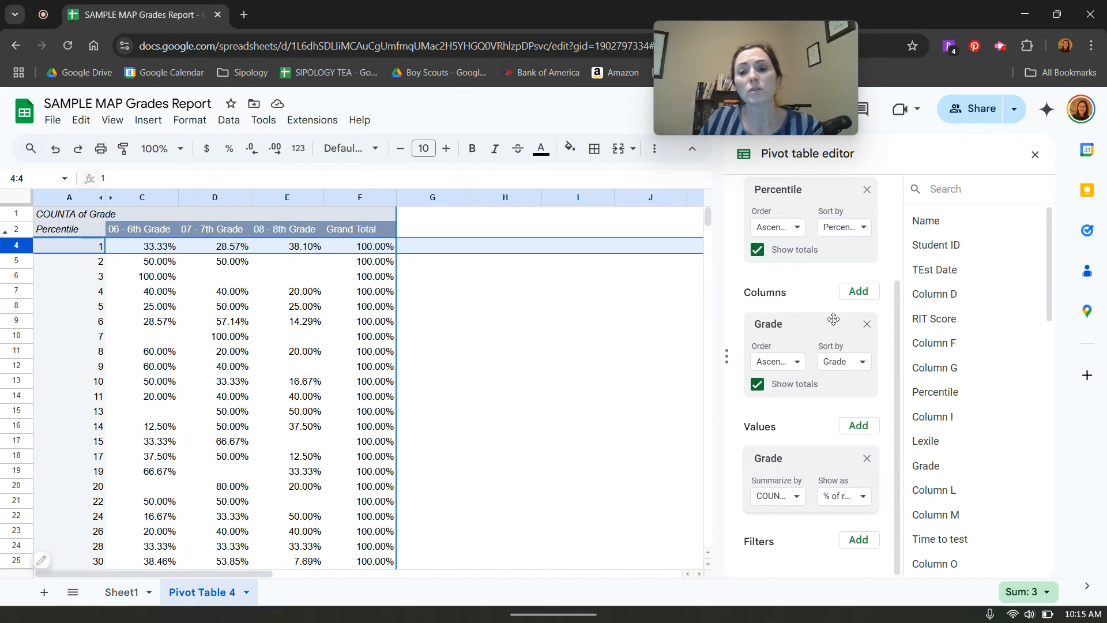
# Step: Try RIT Score as a second column field, look across the widened table, and remove the field again
pyautogui.click(858, 291)
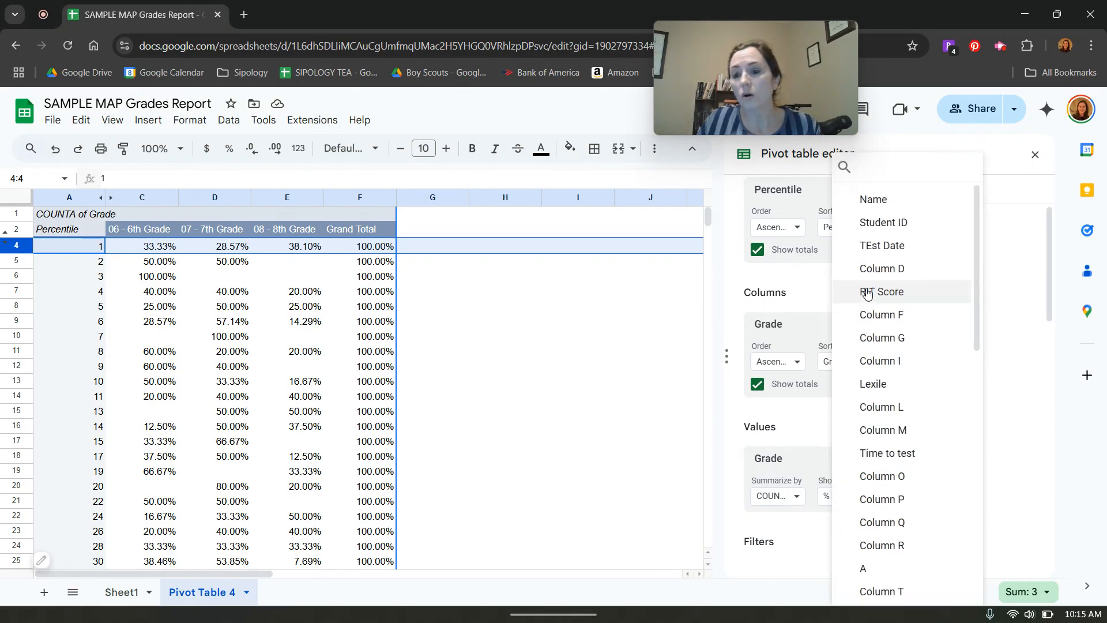
pyautogui.click(864, 292)
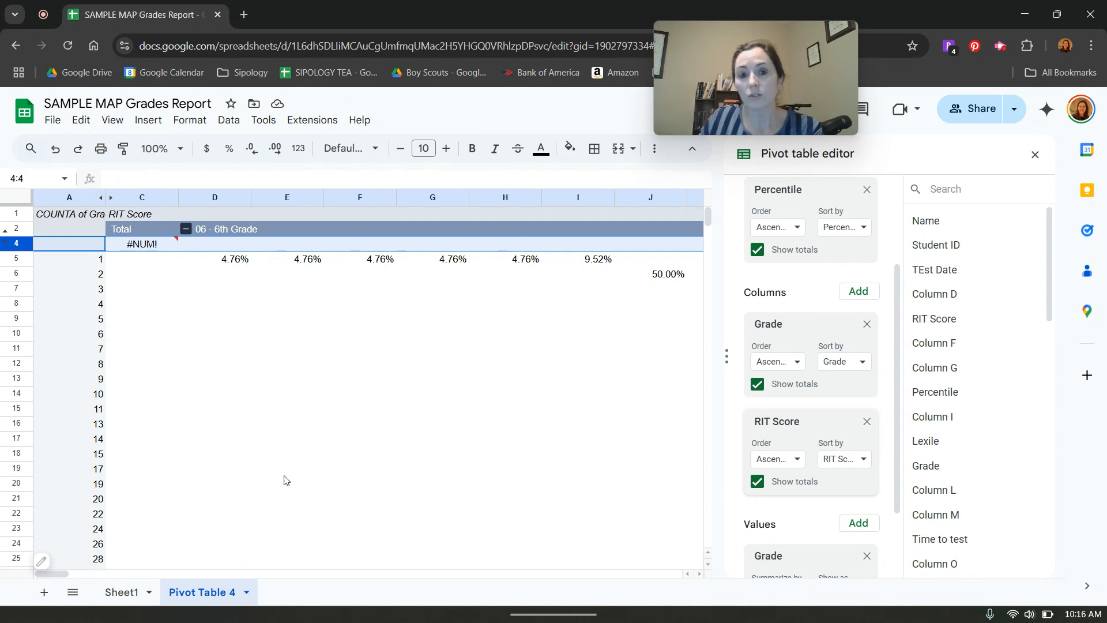
pyautogui.moveTo(57, 574); pyautogui.dragTo(514, 558)
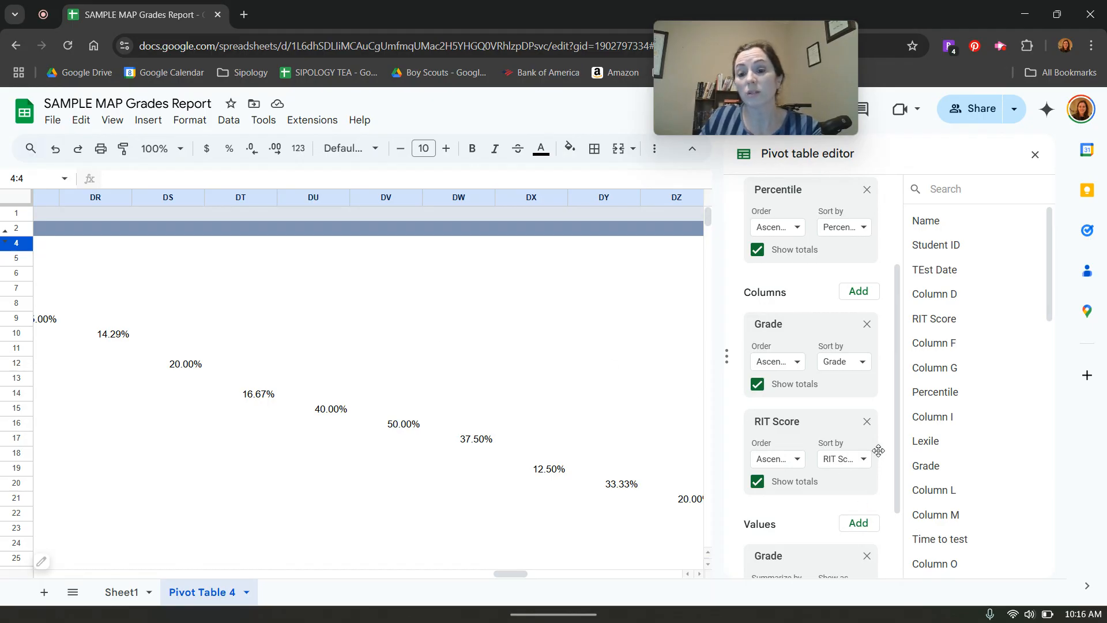
pyautogui.click(867, 422)
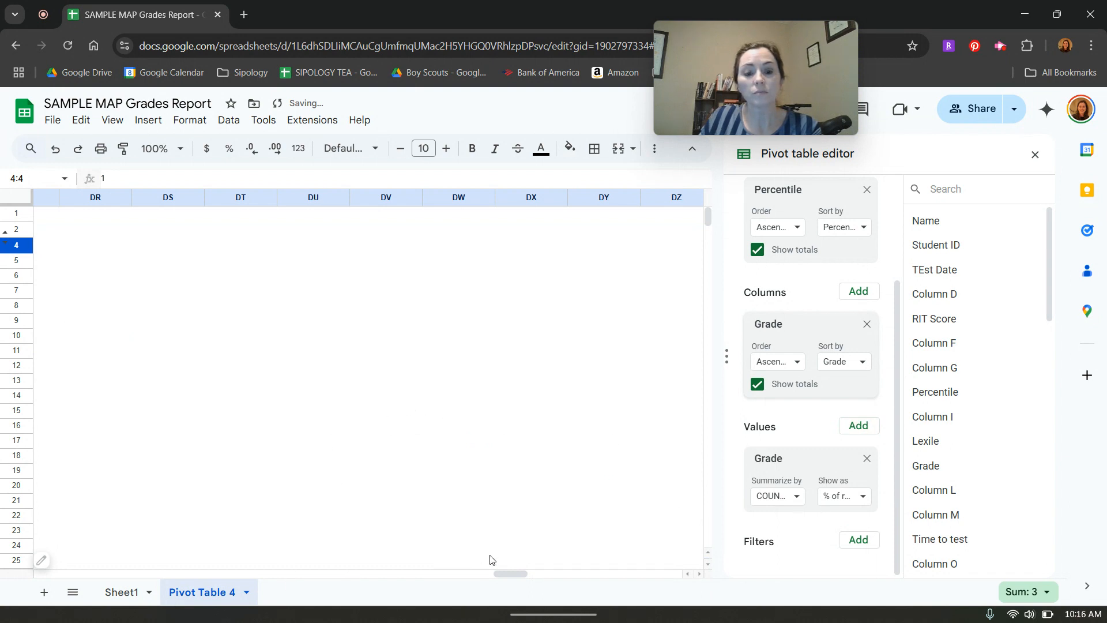
pyautogui.moveTo(508, 573); pyautogui.dragTo(51, 573)
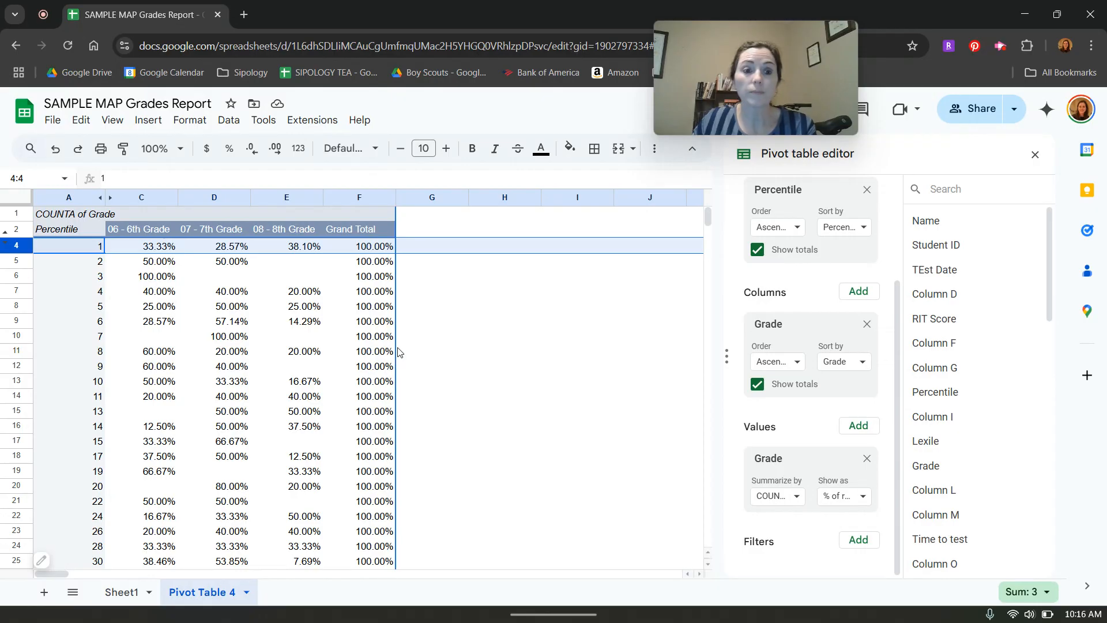
# Step: Open the underlying records for 6th graders at the 95th percentile in a detail sheet and widen its Name column
pyautogui.scroll(-8, 192, 423)
pyautogui.scroll(-5, 193, 423)
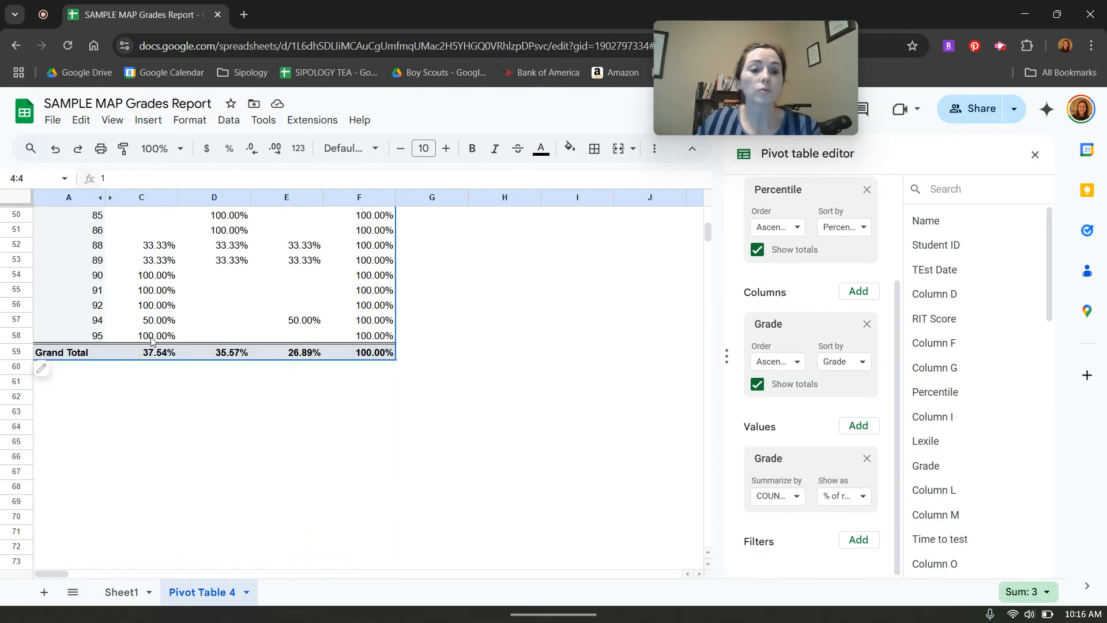
pyautogui.click(148, 339)
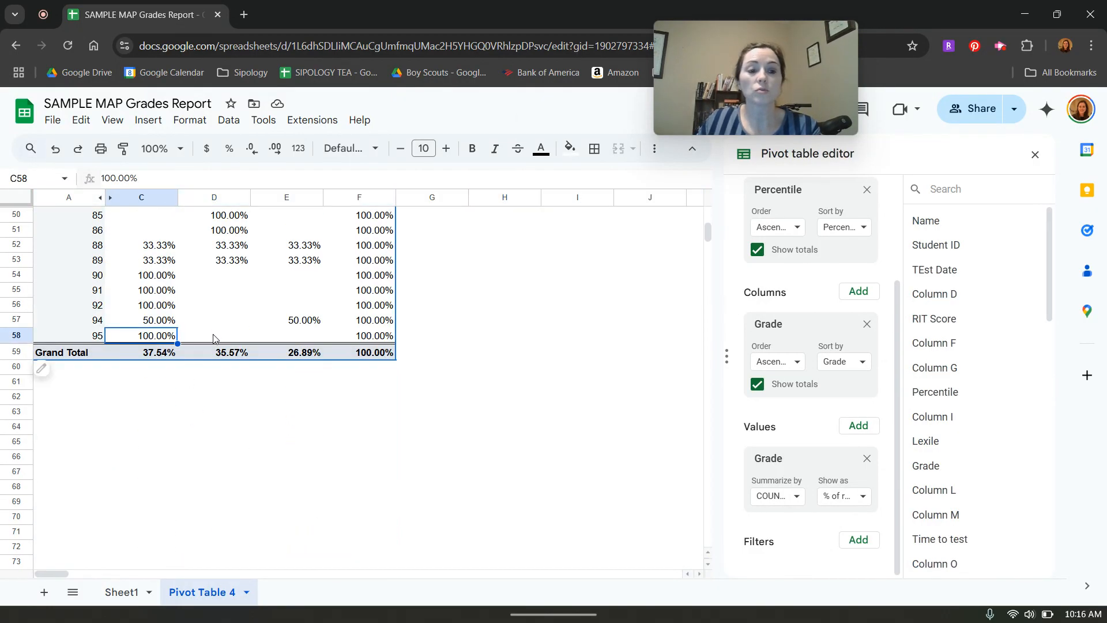
pyautogui.doubleClick(157, 337)
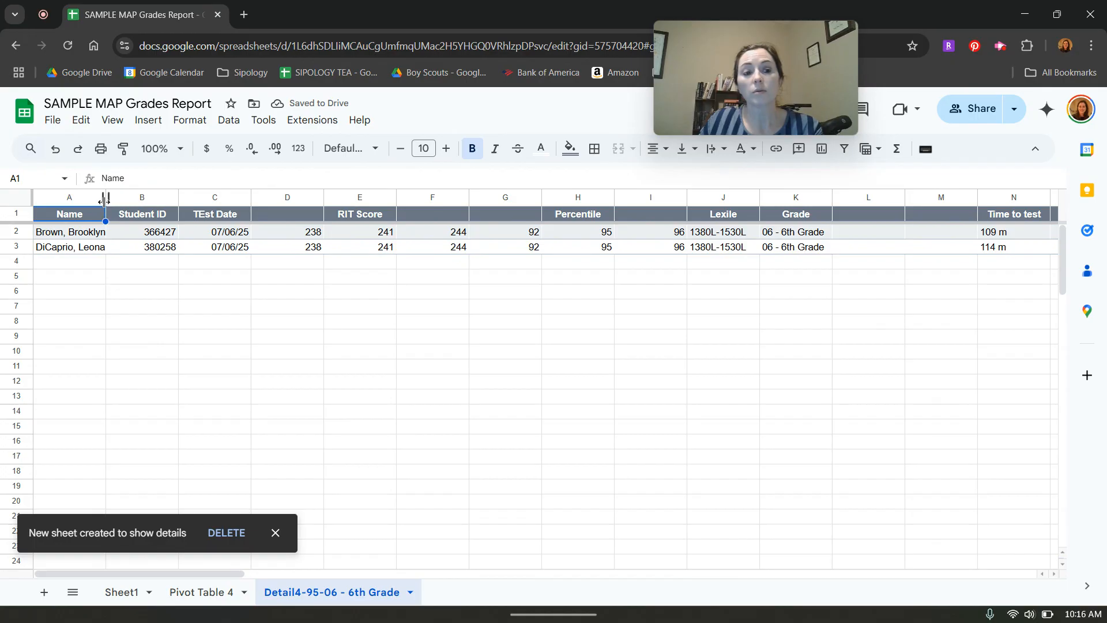
pyautogui.moveTo(105, 197); pyautogui.dragTo(131, 197)
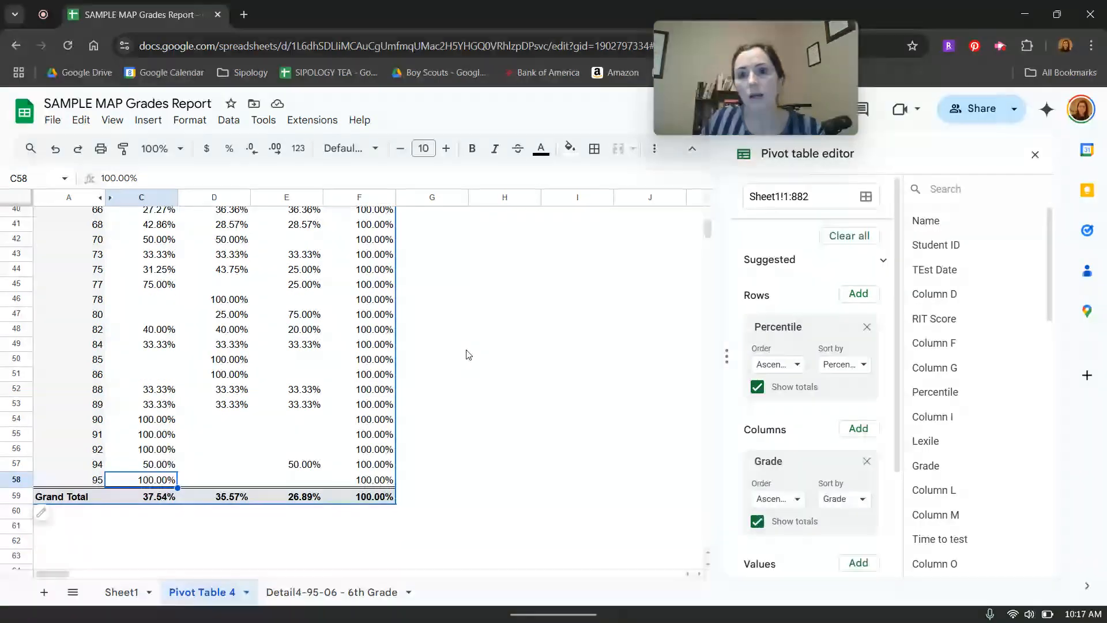
pyautogui.scroll(10, 467, 354)
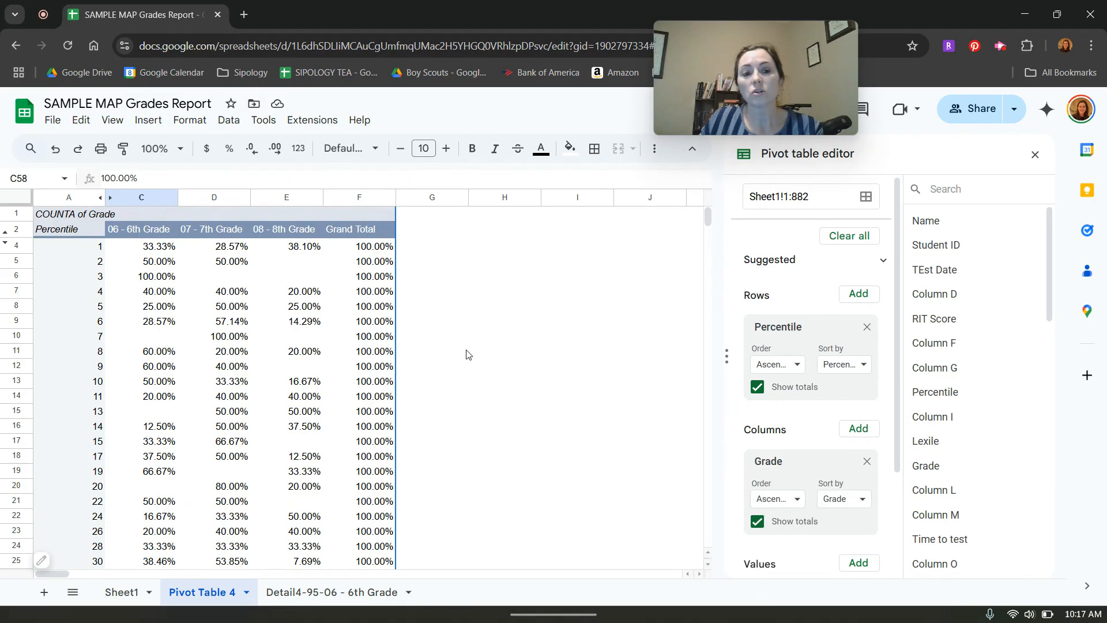